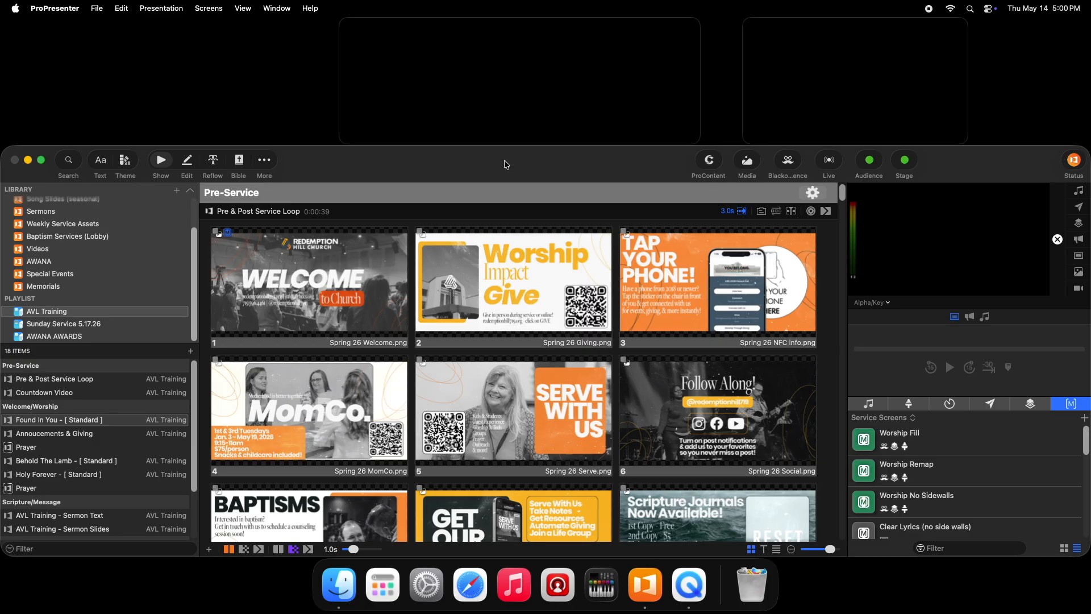
# Open the audience looks editor and display the Worship look's settings.
pyautogui.click(210, 9)
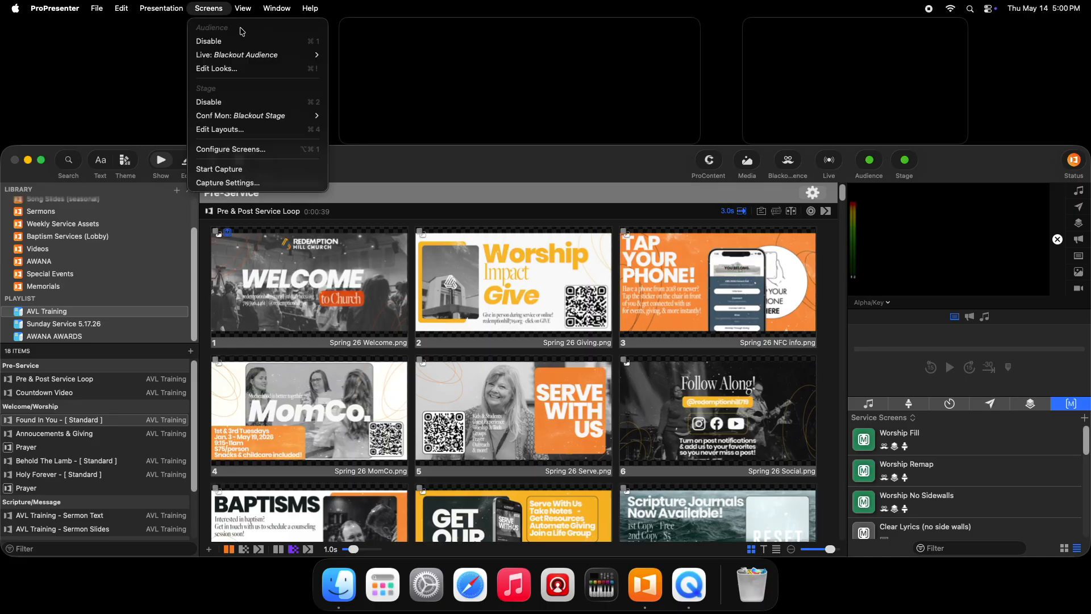
pyautogui.click(233, 69)
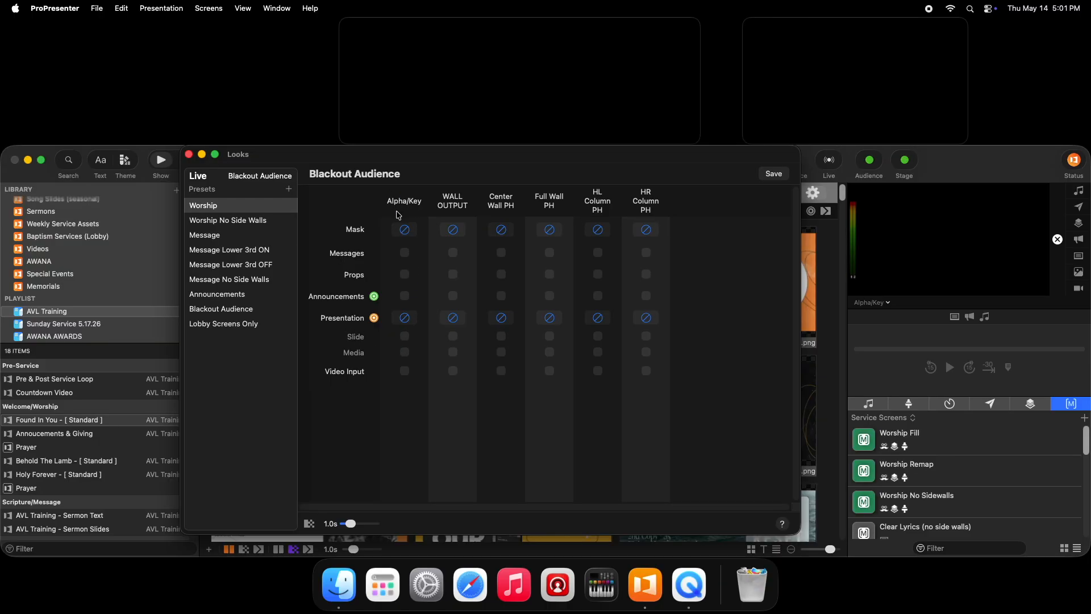
pyautogui.click(230, 206)
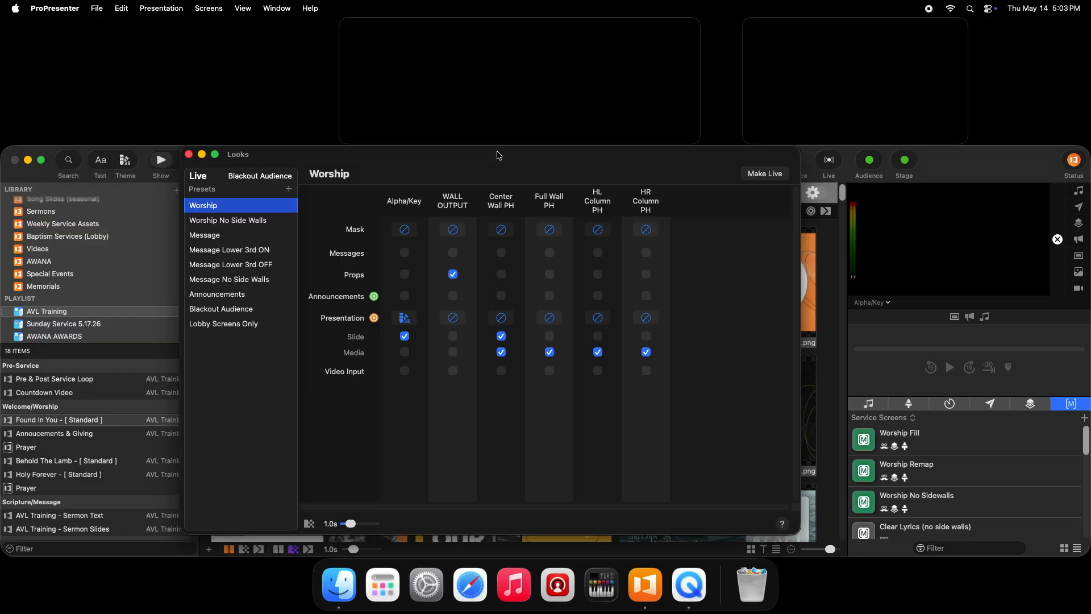
# Duplicate the Worship look and rename the copy "Worship no stream lyrics".
pyautogui.rightClick(208, 209)
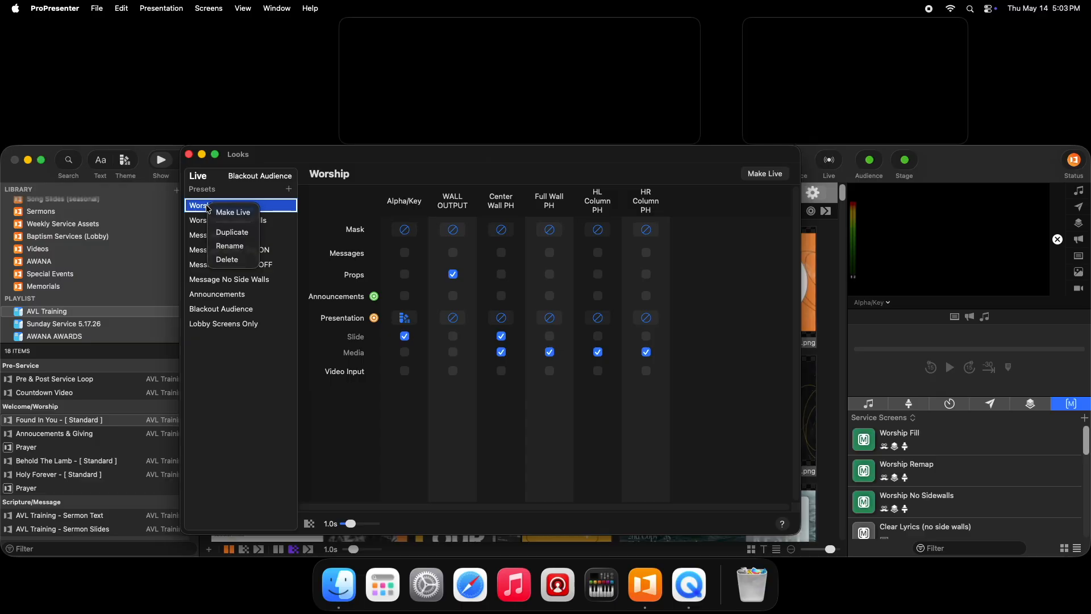
pyautogui.click(231, 231)
pyautogui.click(220, 222)
pyautogui.rightClick(220, 224)
pyautogui.click(239, 259)
pyautogui.write('Worship no stream')
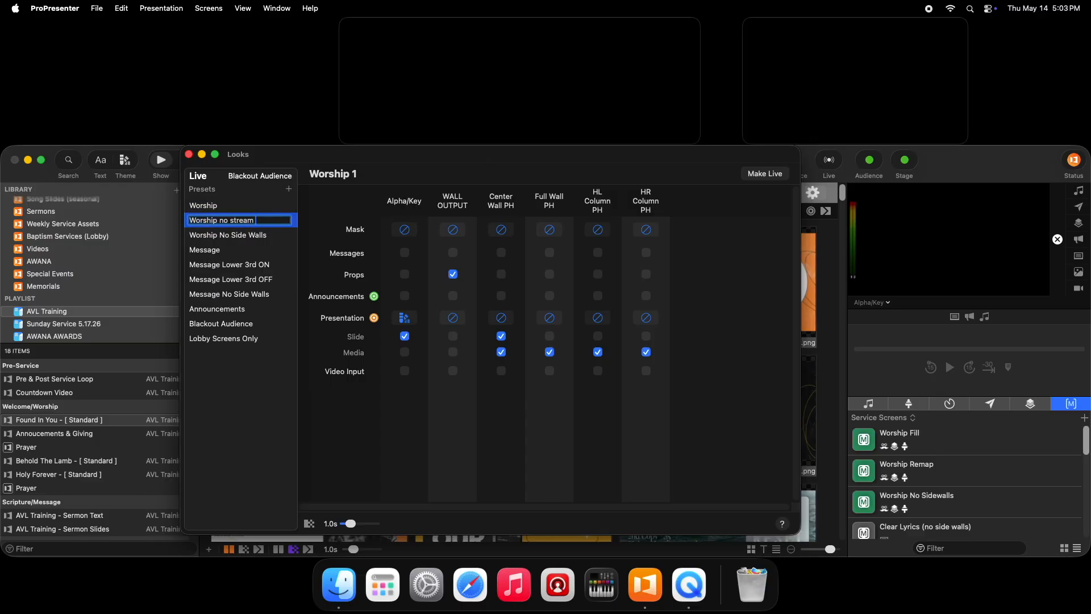
pyautogui.write(' lyrics')
pyautogui.press('Return')
# Disable the Slide layer for Alpha/Key in the "Worship no stream lyrics" look and close the looks editor.
pyautogui.click(222, 206)
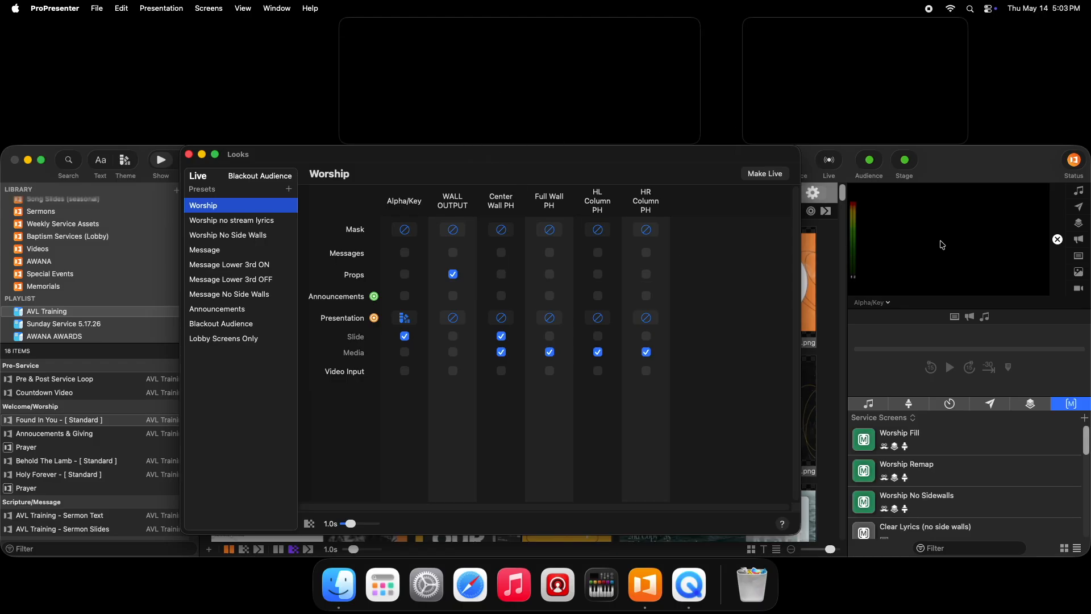
pyautogui.click(224, 222)
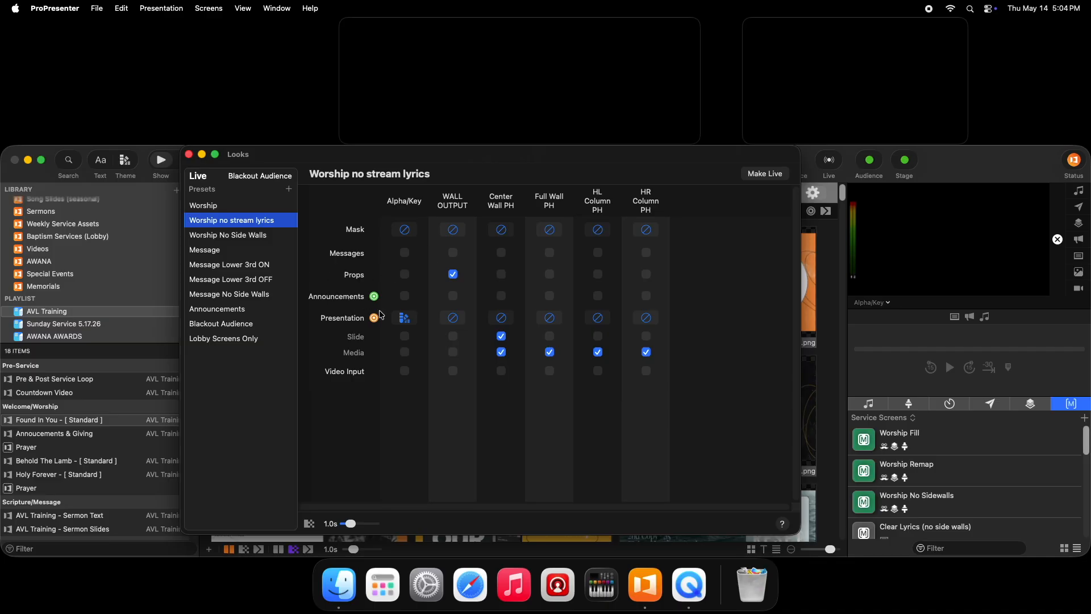
pyautogui.click(189, 154)
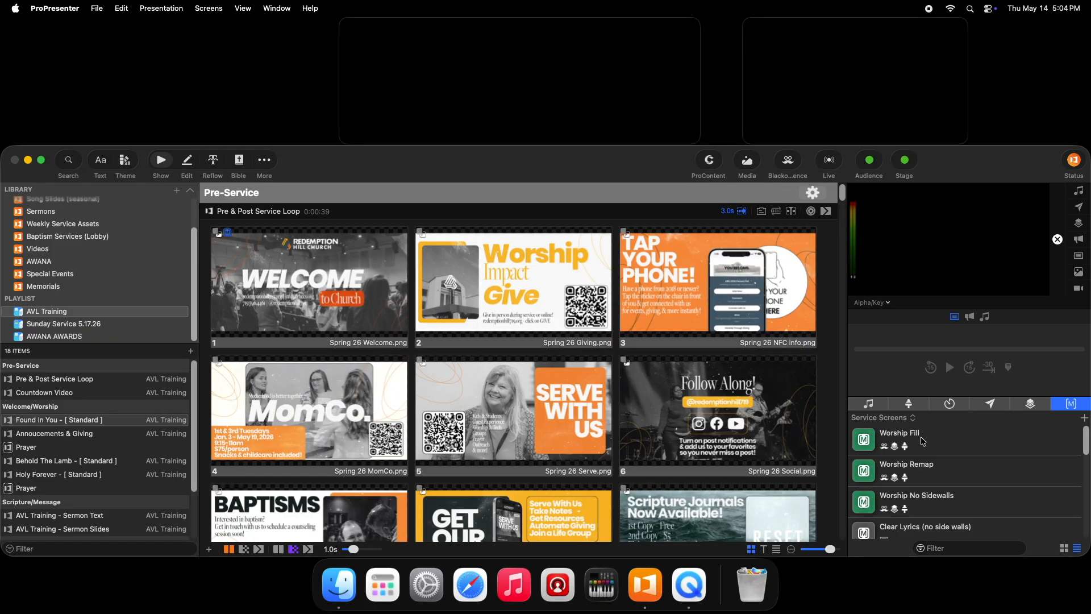
# Duplicate the Worship Fill macro and rename the copy "Worship Fill no stream lyrics".
pyautogui.rightClick(914, 439)
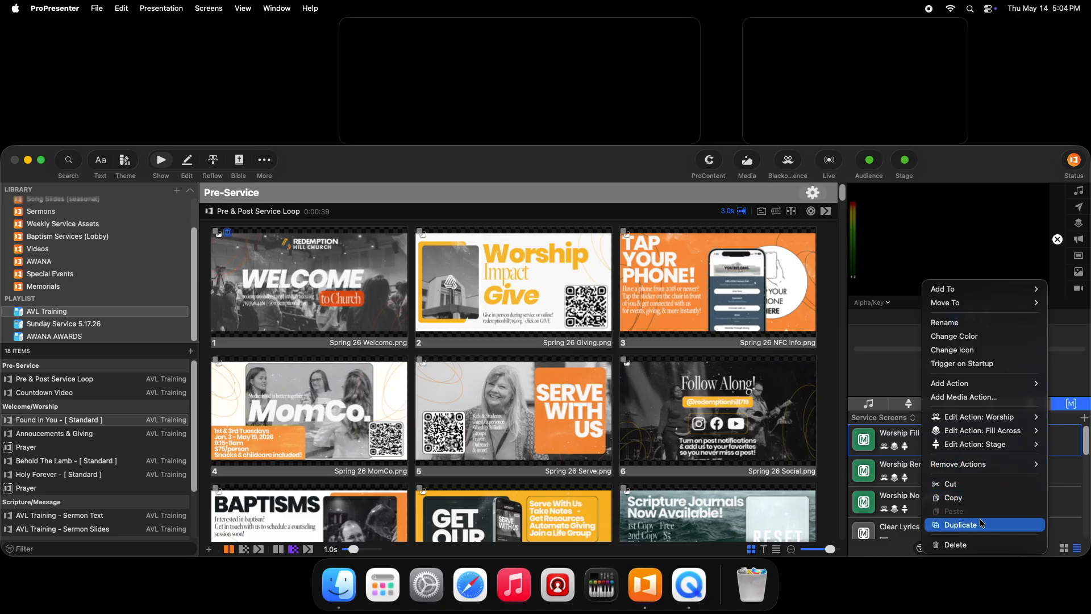
pyautogui.click(960, 524)
pyautogui.click(957, 324)
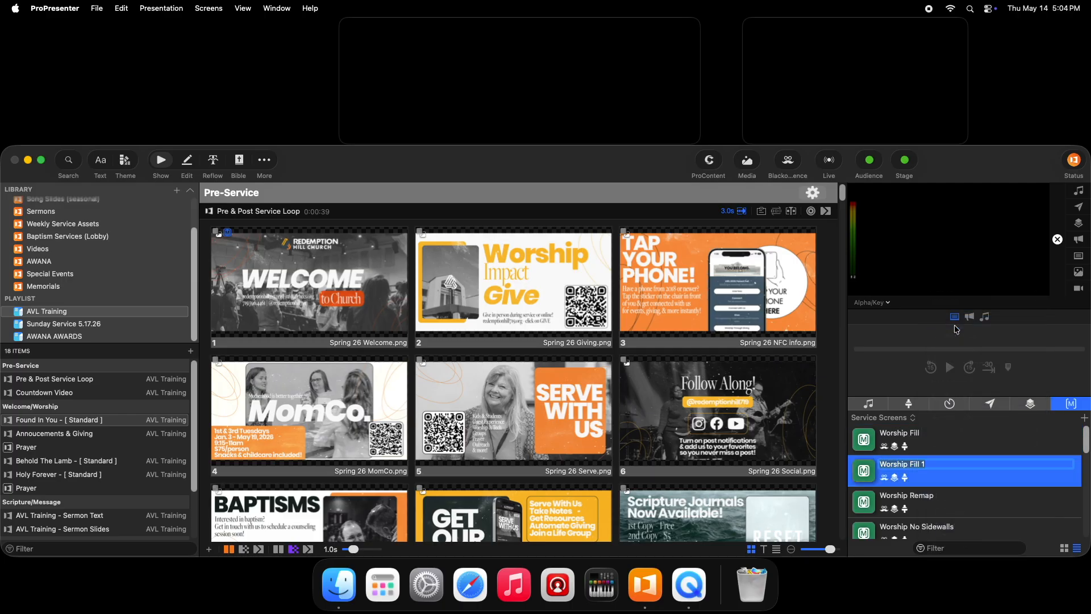
pyautogui.write('no stream lyrics')
pyautogui.press('Return')
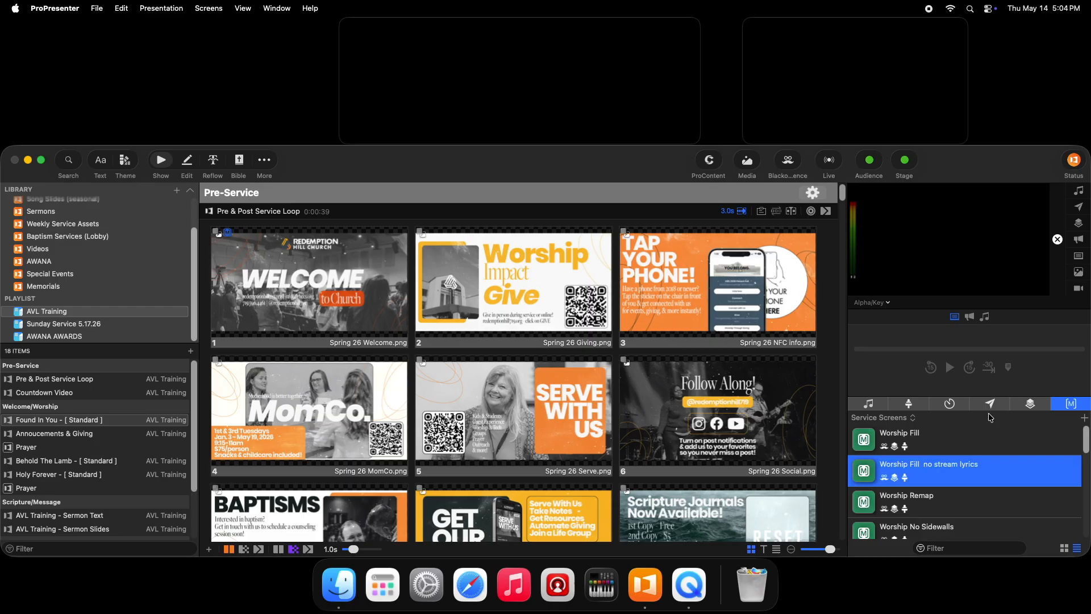
# Set the audience look action of the "Worship Fill no stream lyrics" macro to "Worship no stream lyrics".
pyautogui.rightClick(915, 469)
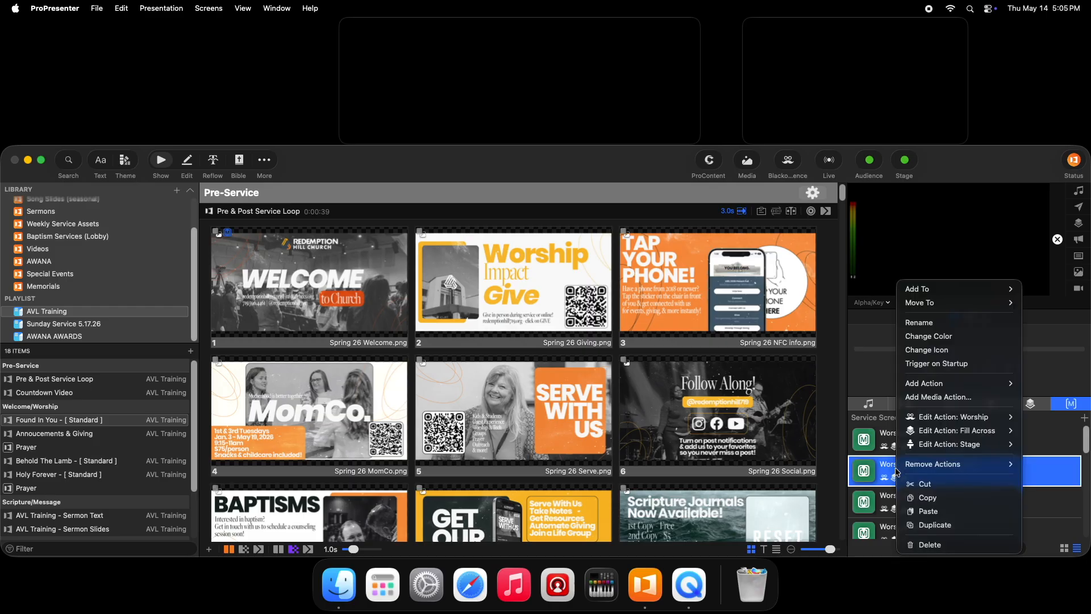
pyautogui.moveTo(930, 419)
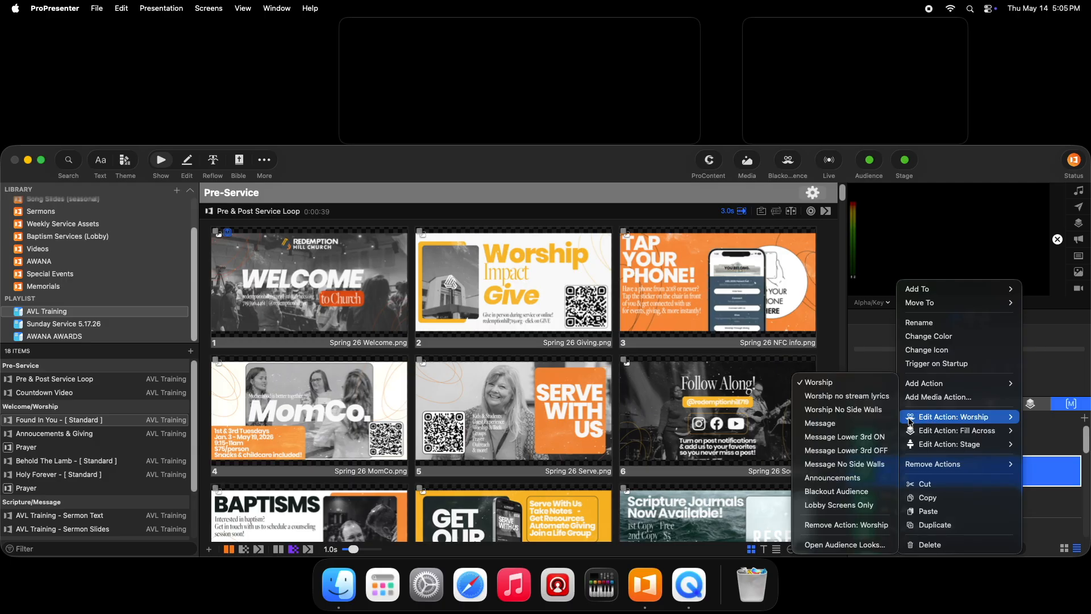
pyautogui.click(848, 397)
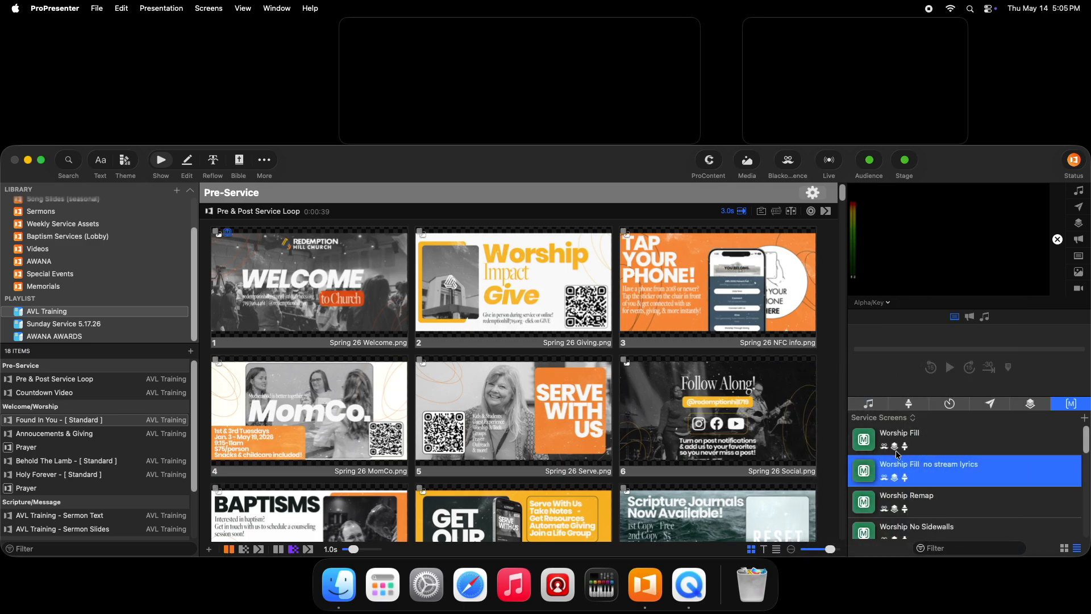
# Take the Intro slide of Holy Forever live and trigger the Worship Fill macro.
pyautogui.click(57, 475)
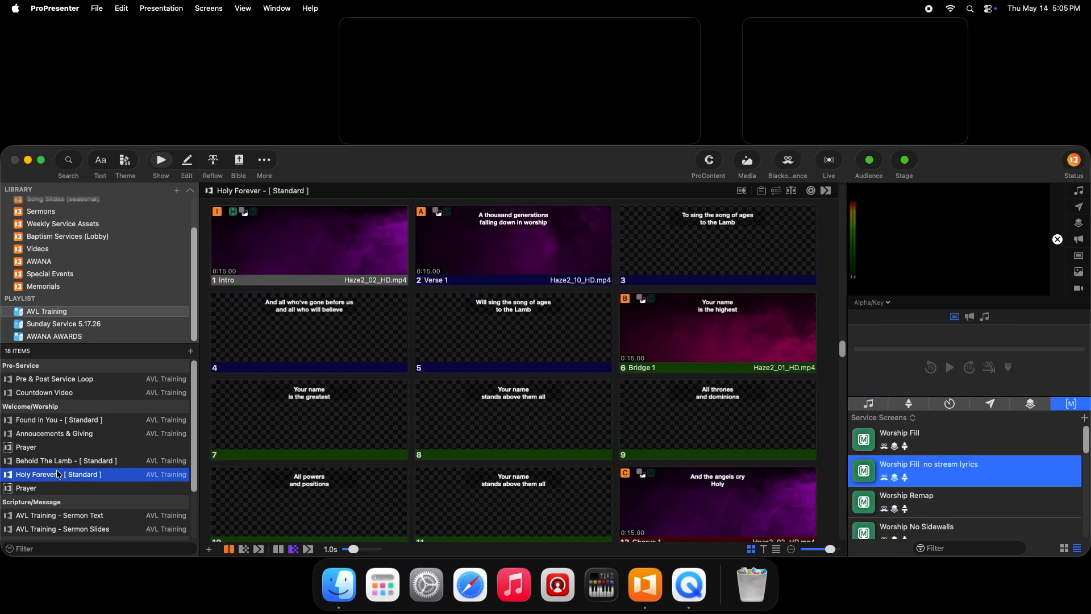
pyautogui.click(325, 252)
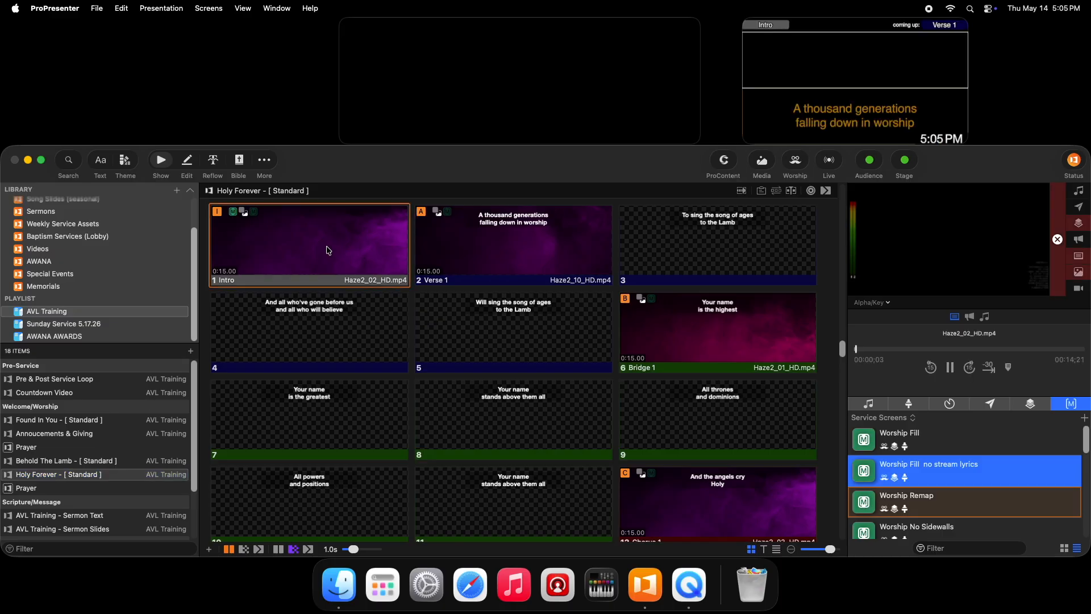
pyautogui.click(935, 445)
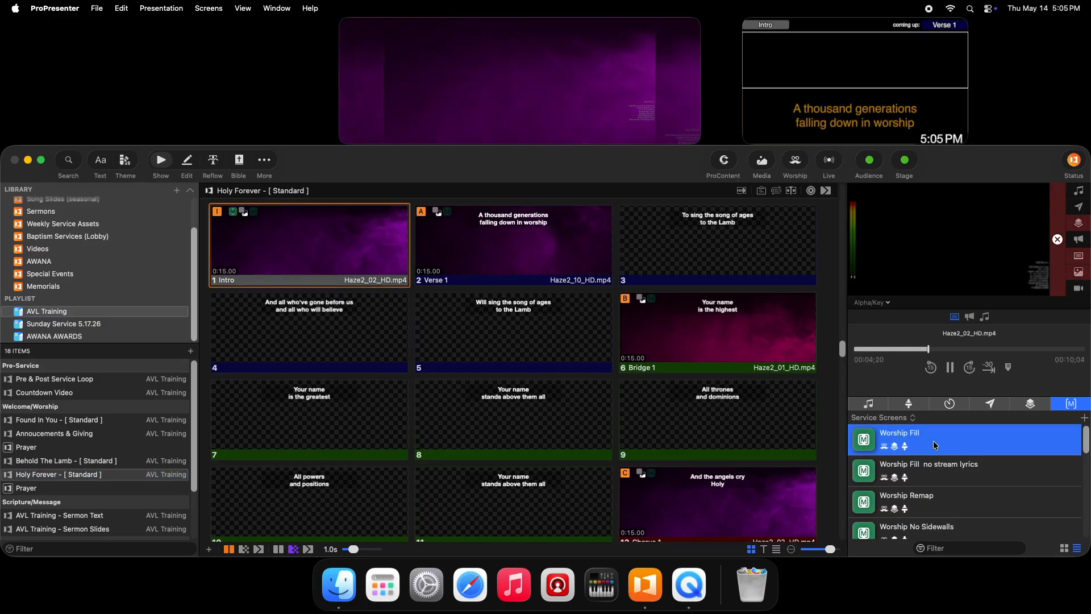
# Show the Verse 1 slide and test the "Worship Fill no stream lyrics" macro against Worship Fill.
pyautogui.click(562, 246)
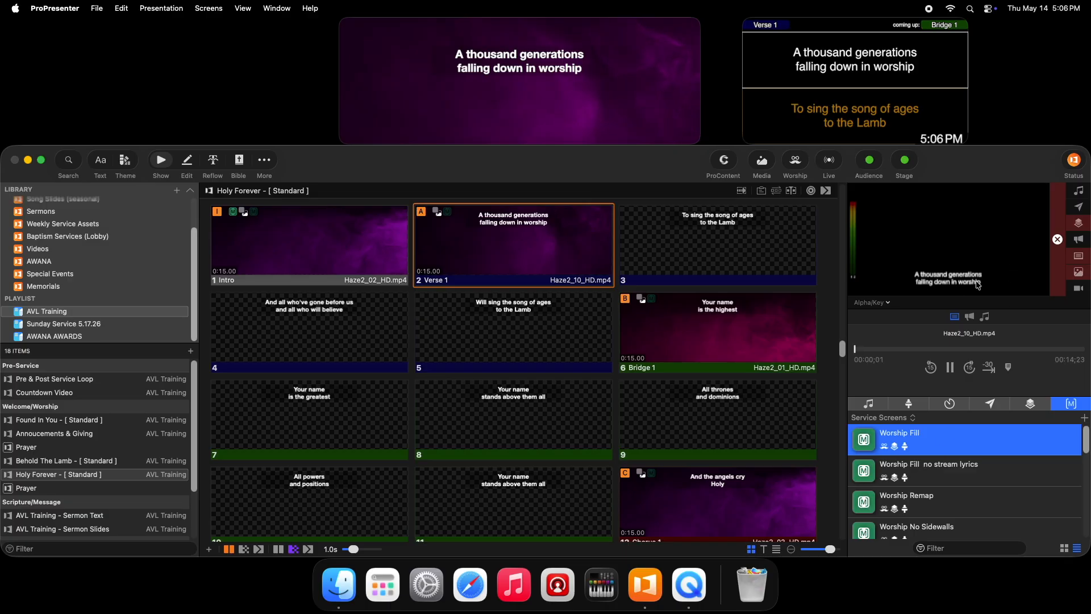
pyautogui.click(932, 466)
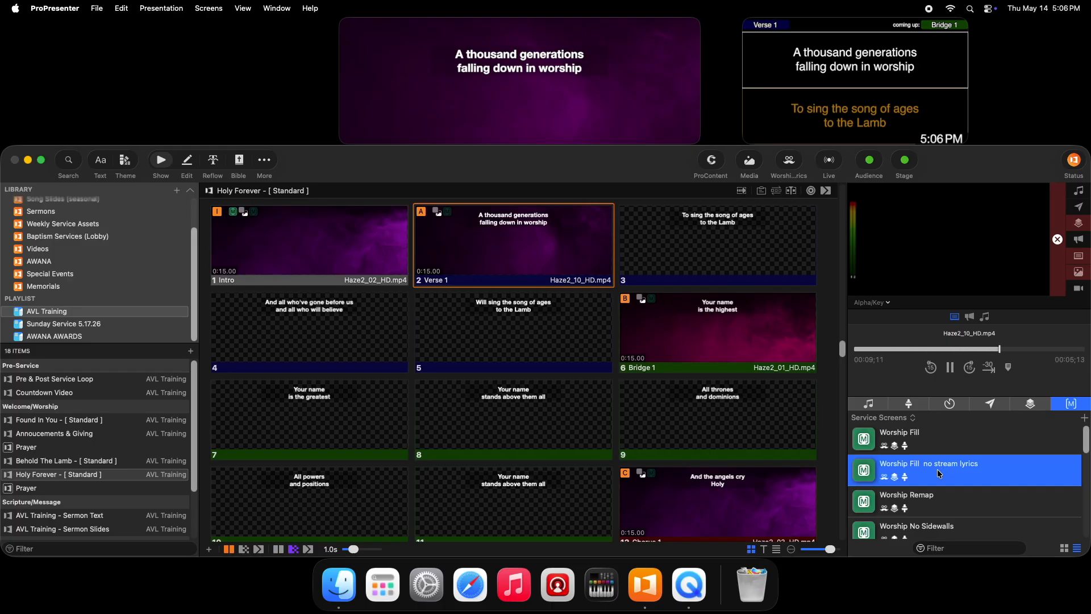
pyautogui.click(907, 445)
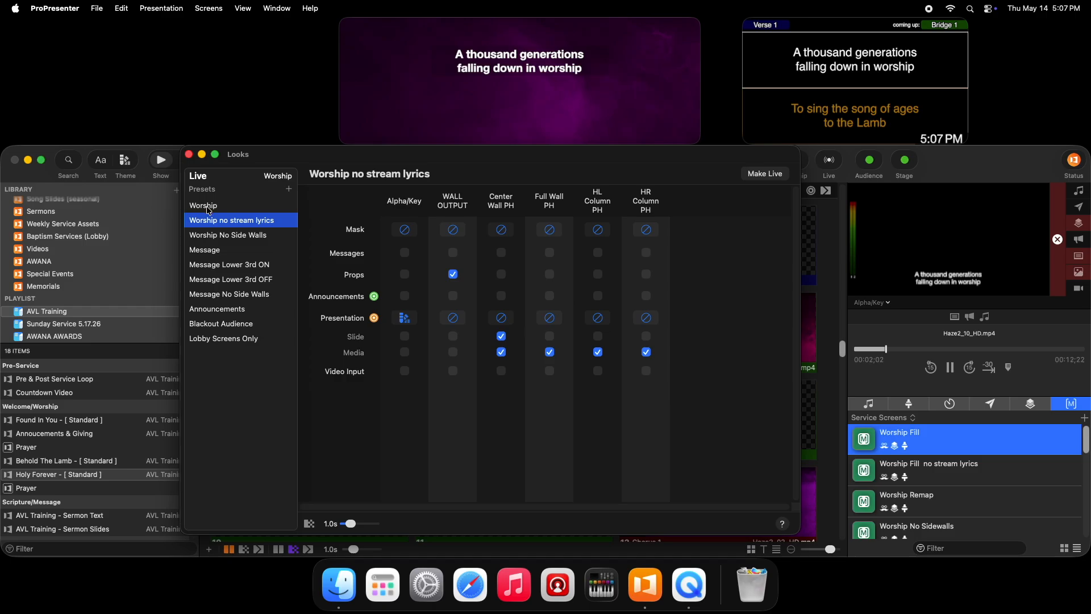
# Duplicate the Worship look in the audience looks and rename the copy "Worship new theme stream".
pyautogui.click(210, 205)
pyautogui.rightClick(221, 222)
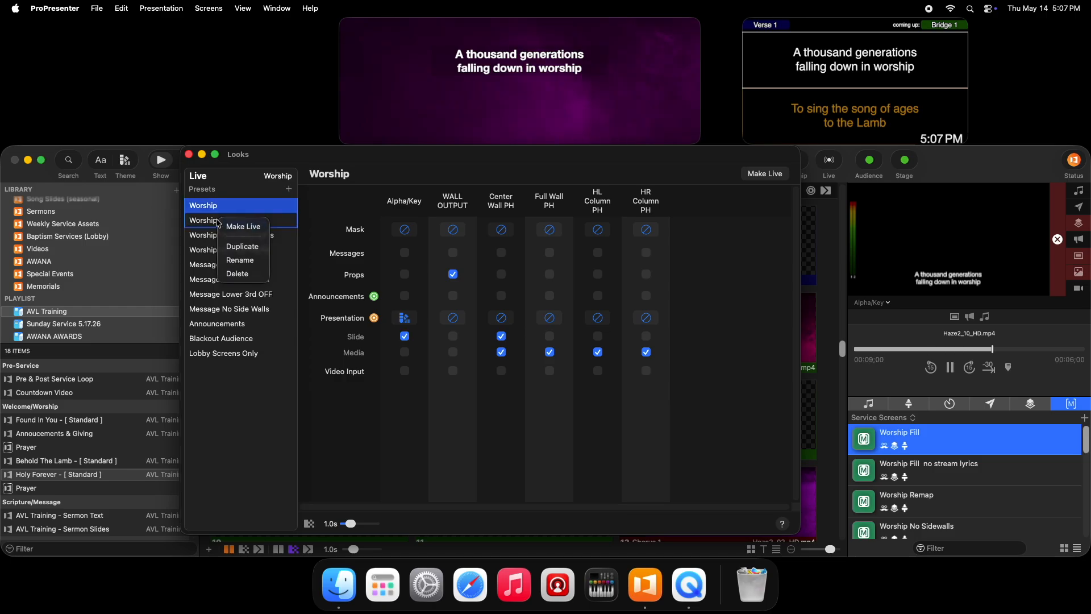
pyautogui.click(240, 260)
pyautogui.press('Right')
pyautogui.press('BackSpace')
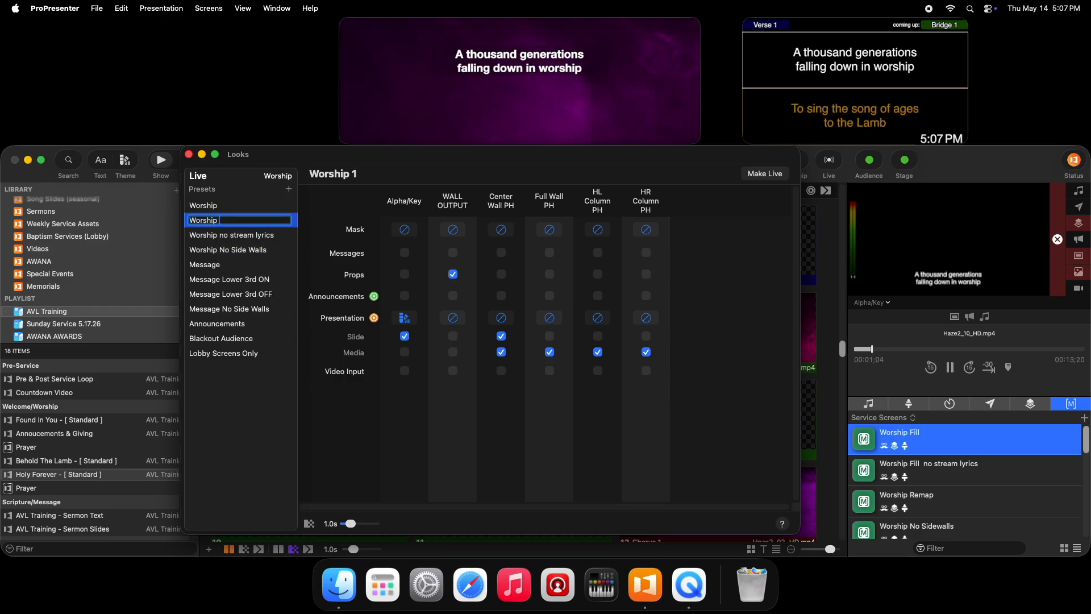
pyautogui.write('new theme stream')
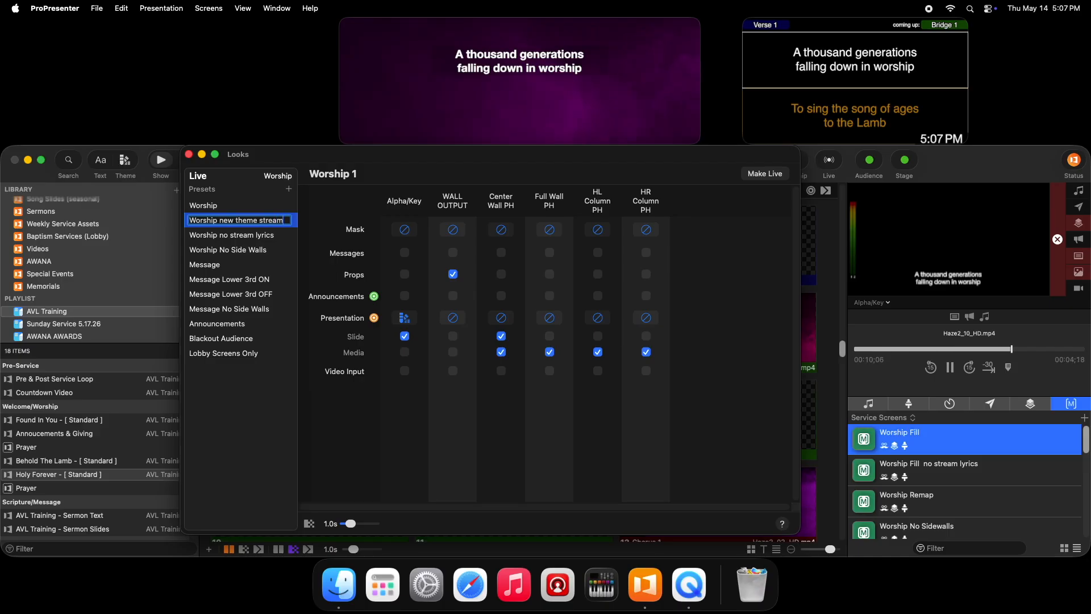
pyautogui.press('Return')
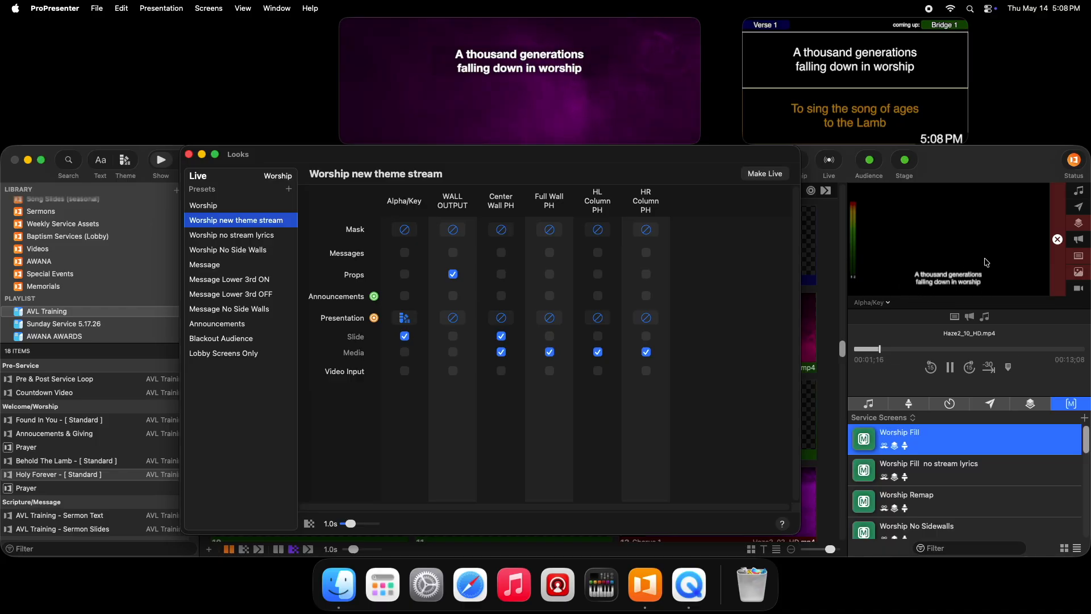
# Set the Alpha/Key presentation theme of the "Worship new theme stream" look to Lower Third from the Stream themes.
pyautogui.press('Up')
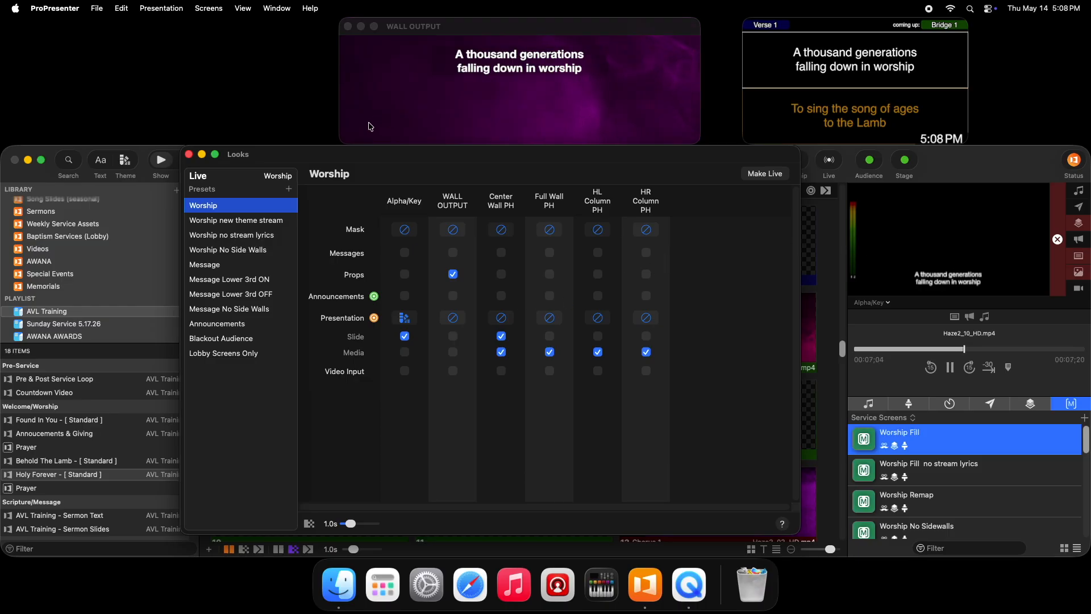
pyautogui.click(233, 223)
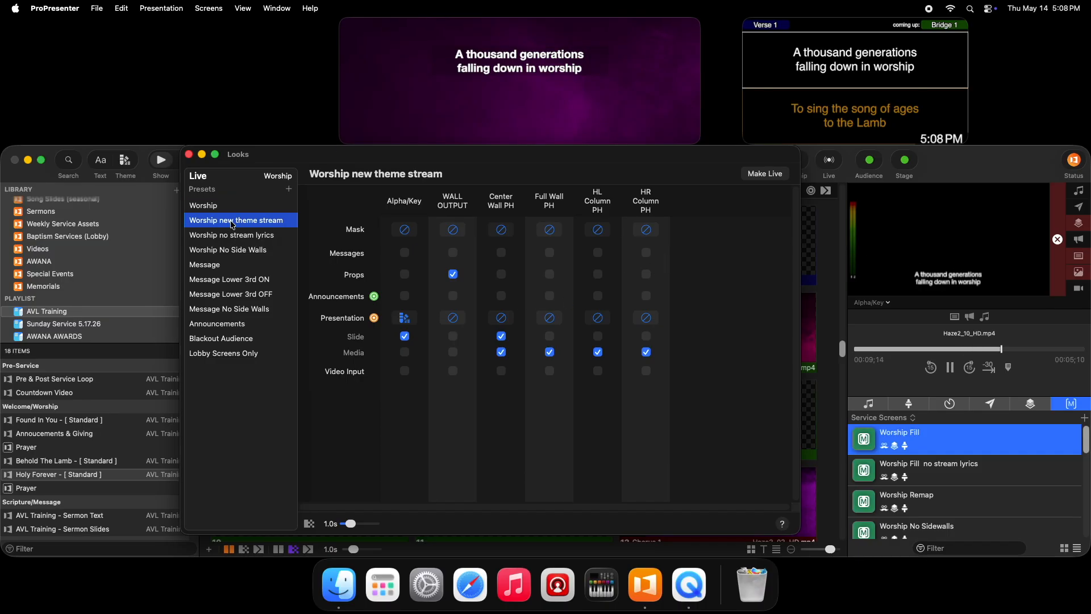
pyautogui.click(404, 318)
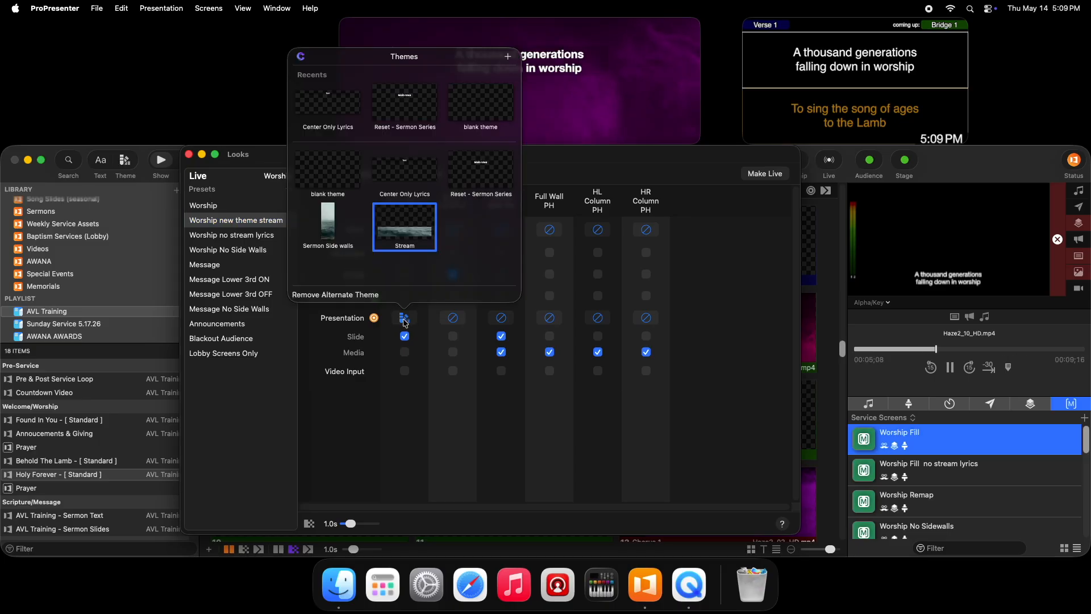
pyautogui.click(404, 227)
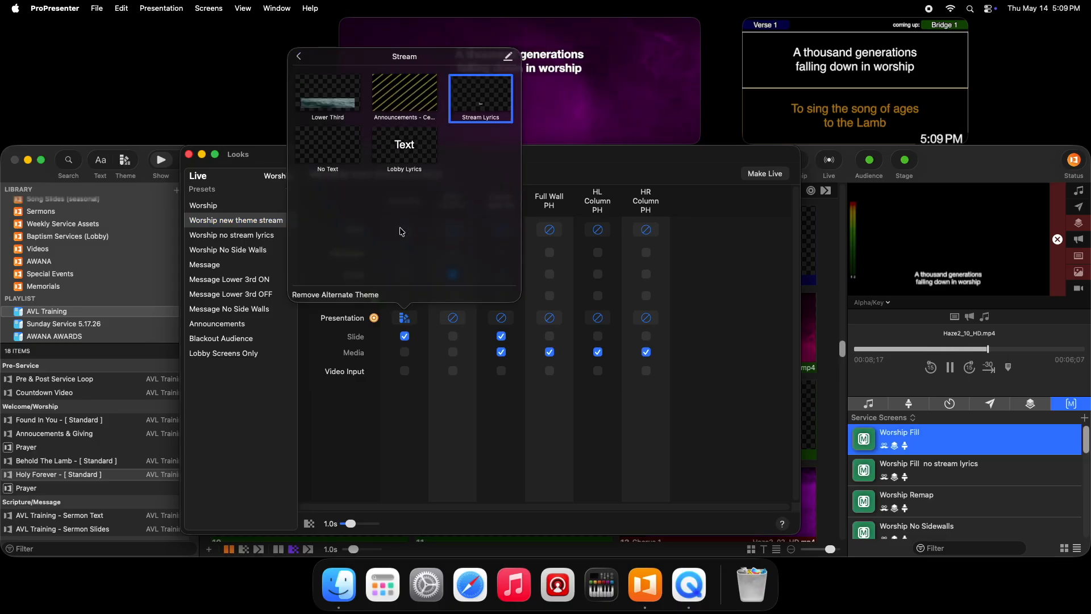
pyautogui.click(334, 104)
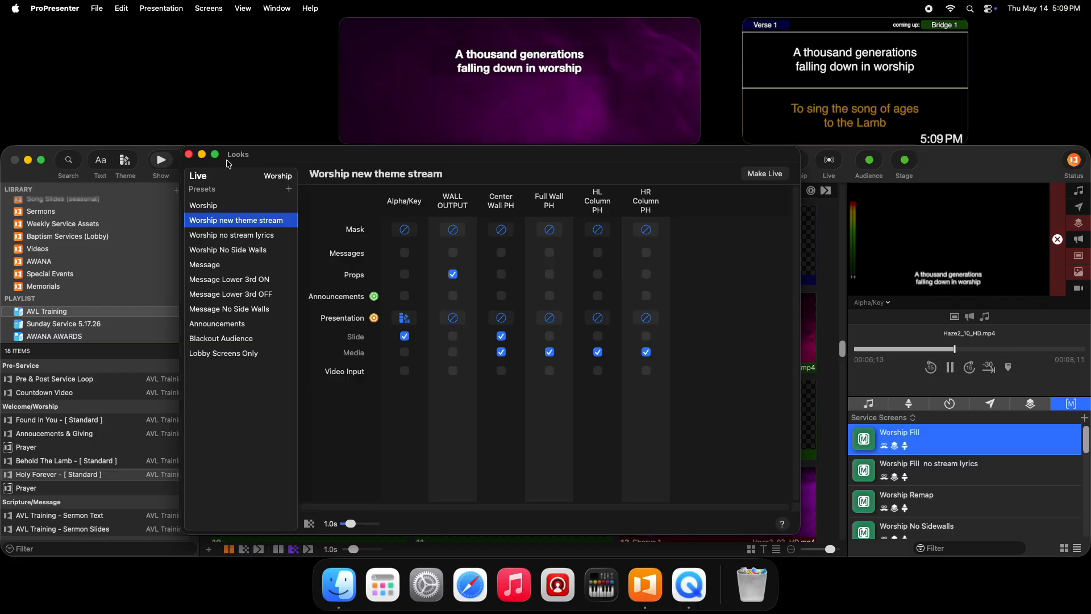
pyautogui.click(189, 155)
# Duplicate the Worship Fill macro and rename the copy "Worship Fill new theme stream".
pyautogui.rightClick(910, 438)
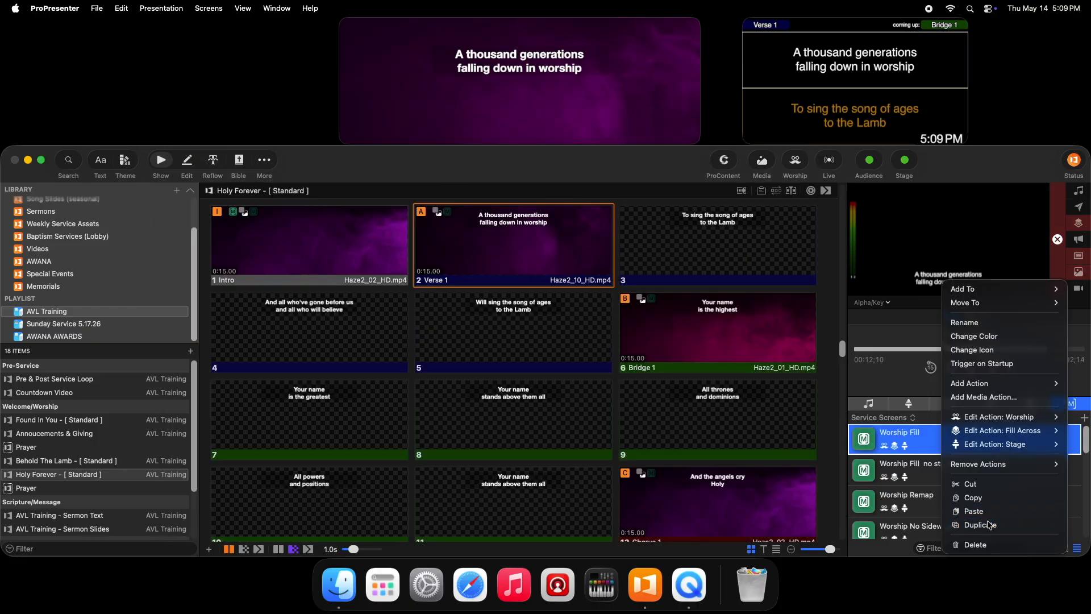
pyautogui.click(927, 522)
pyautogui.rightClick(932, 472)
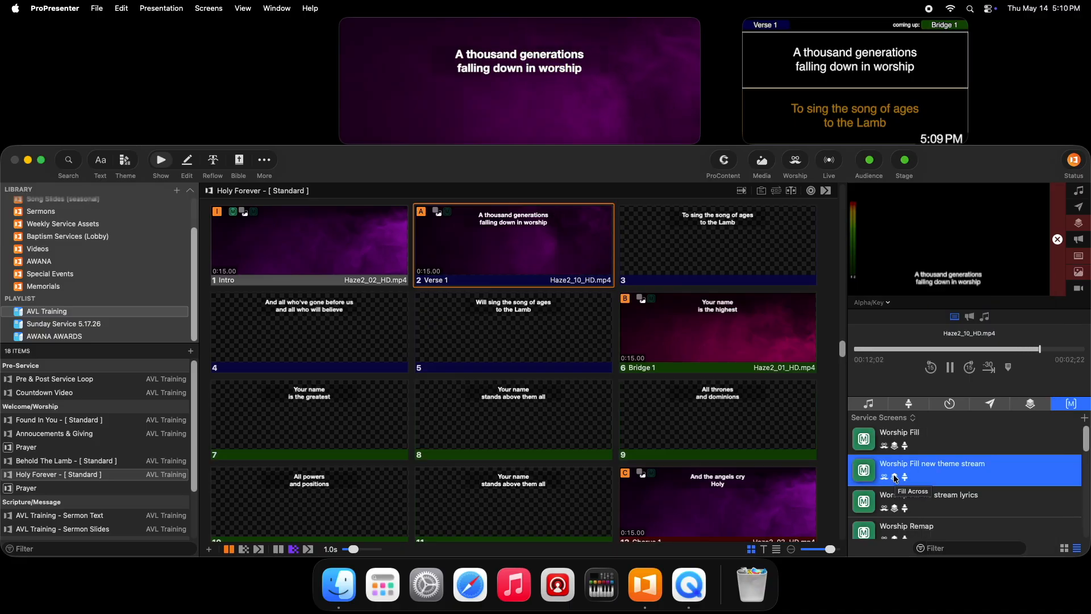
# Set the audience look action of the "Worship Fill new theme stream" macro to "Worship new theme stream".
pyautogui.rightClick(893, 477)
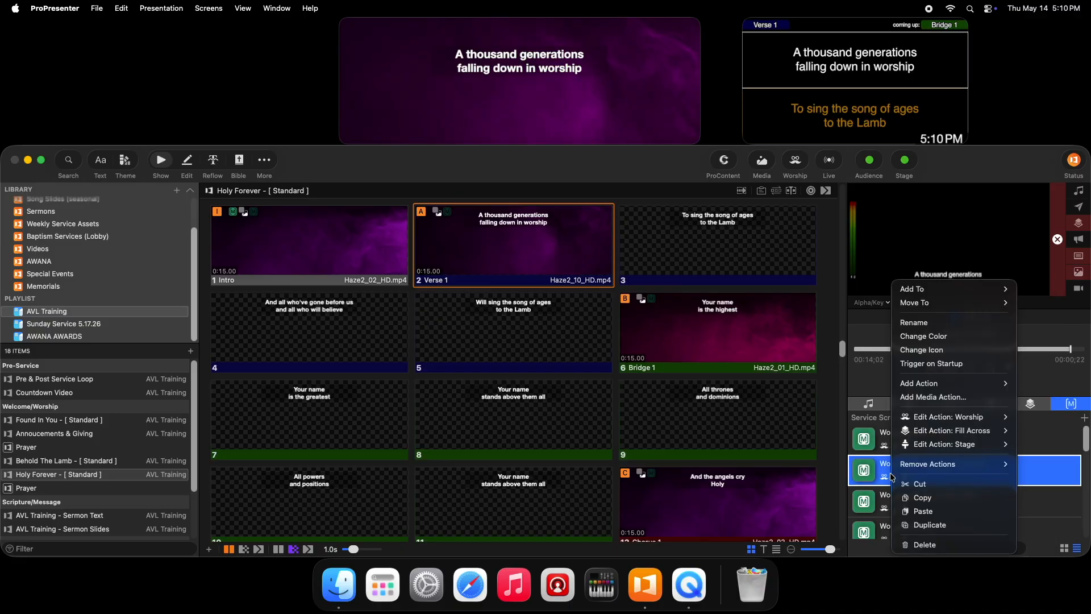
pyautogui.moveTo(949, 421)
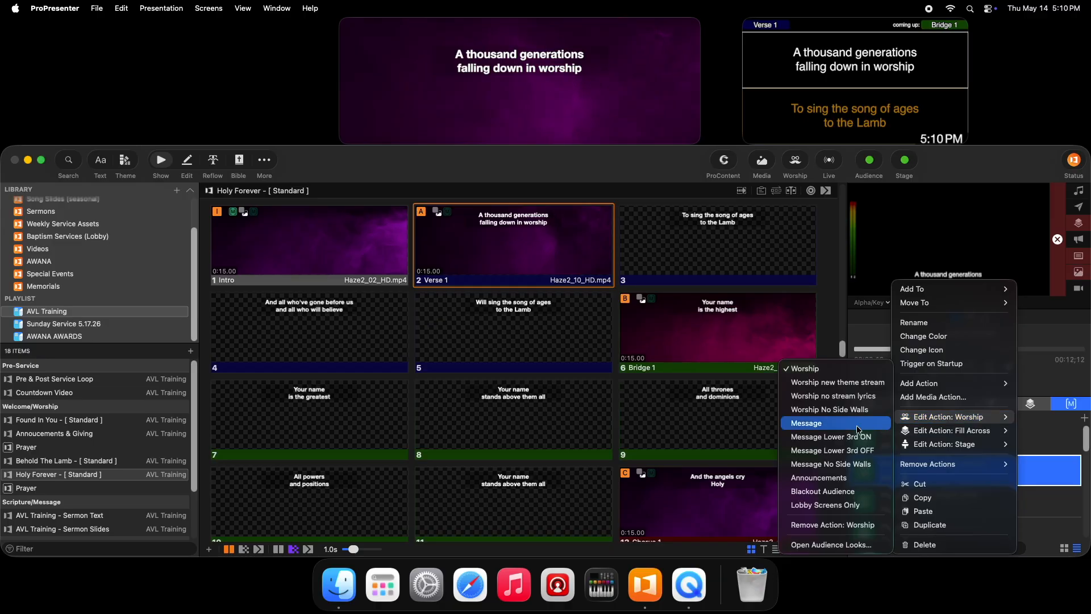
pyautogui.click(840, 387)
# Trigger the Worship Fill, Worship Fill no stream lyrics and Worship Fill new theme stream macros in turn to compare the Alpha/Key output.
pyautogui.click(944, 440)
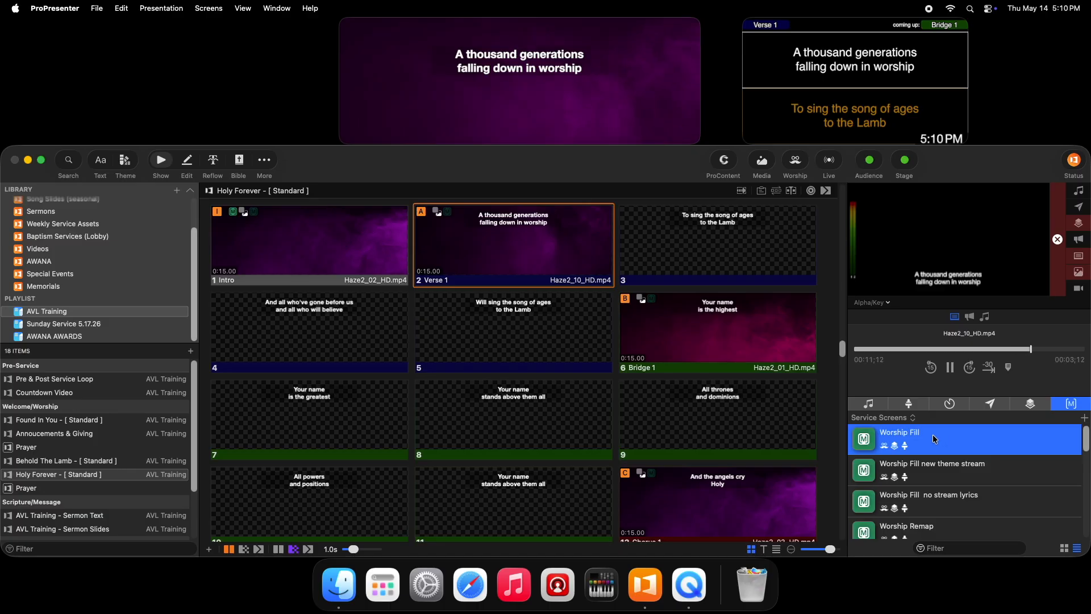
pyautogui.click(932, 500)
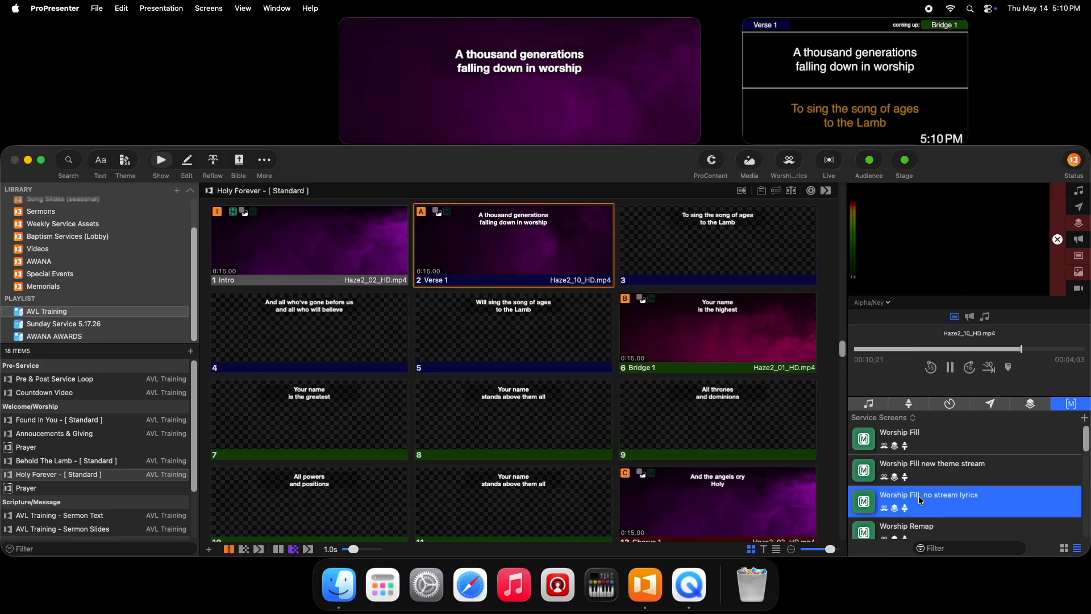
pyautogui.click(934, 471)
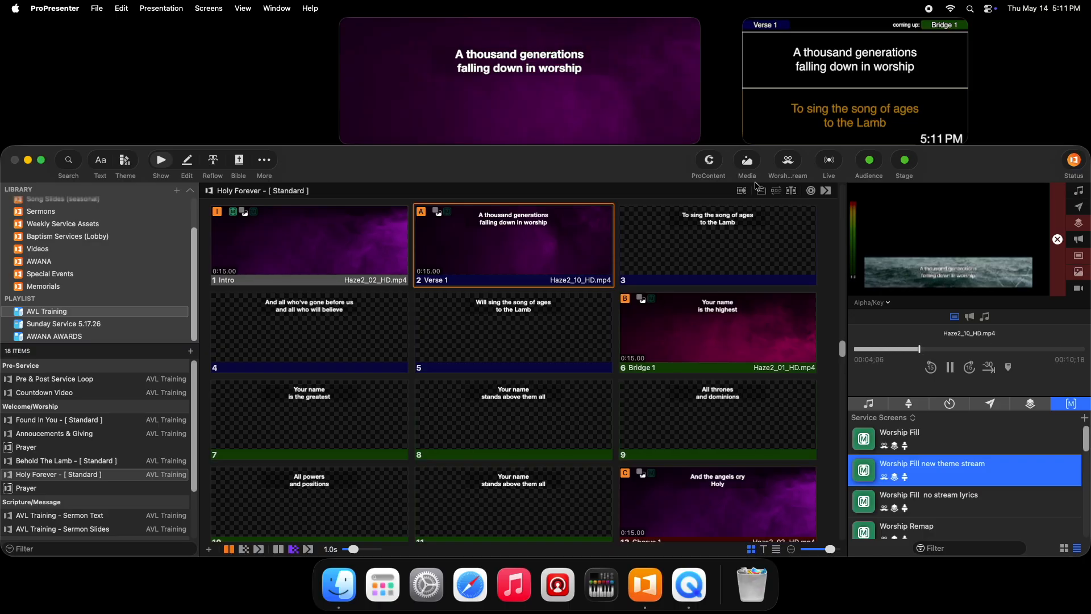
# Delete the "Worship new theme stream" and "Worship no stream lyrics" presets from the audience looks.
pyautogui.click(212, 15)
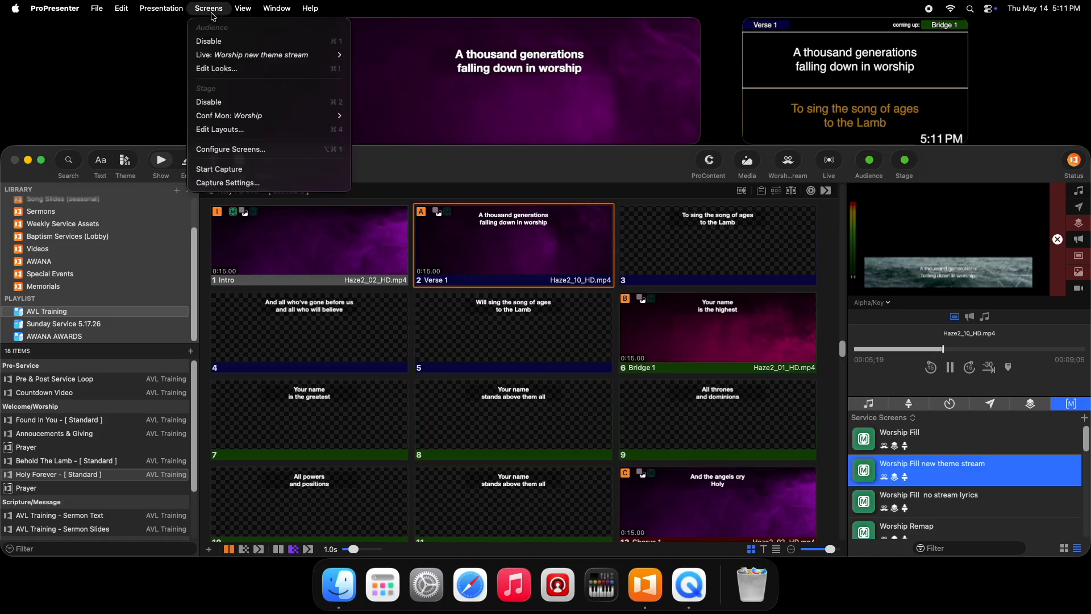
pyautogui.click(216, 69)
pyautogui.rightClick(239, 223)
pyautogui.click(255, 275)
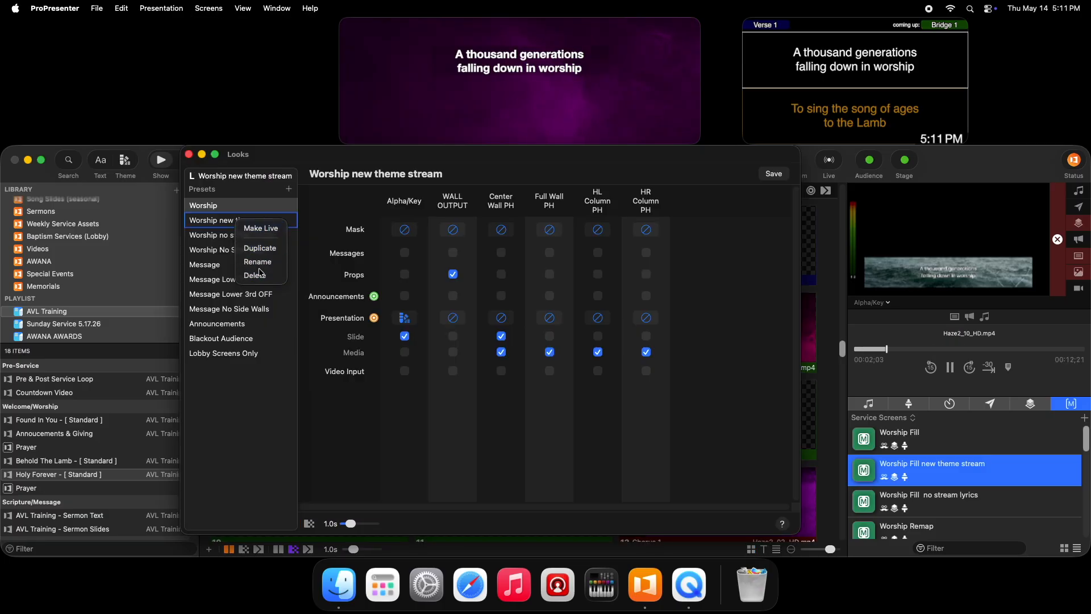
pyautogui.click(229, 222)
pyautogui.rightClick(244, 223)
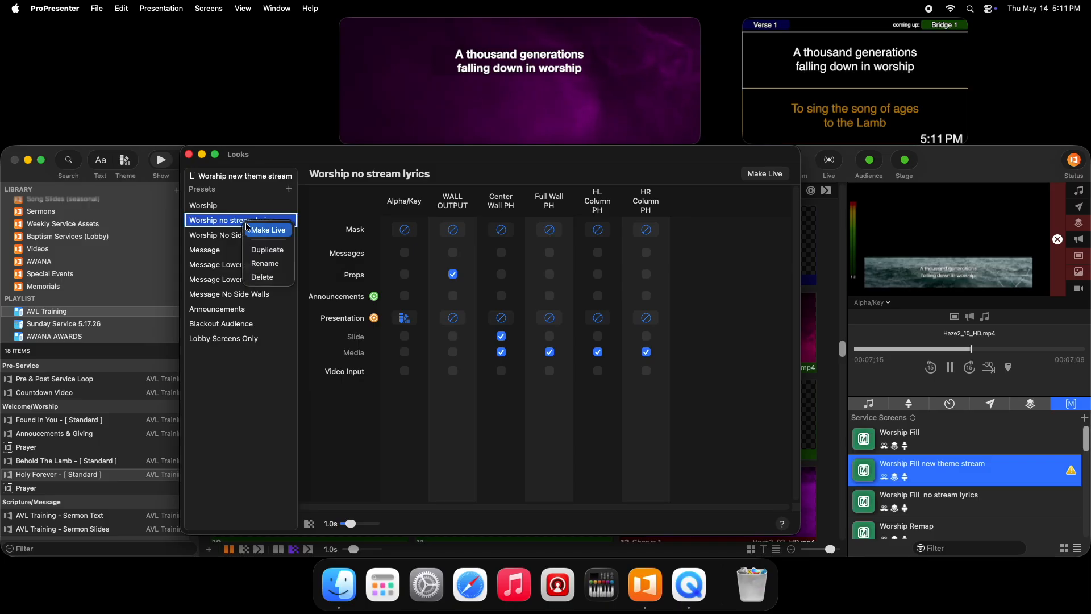
pyautogui.click(263, 277)
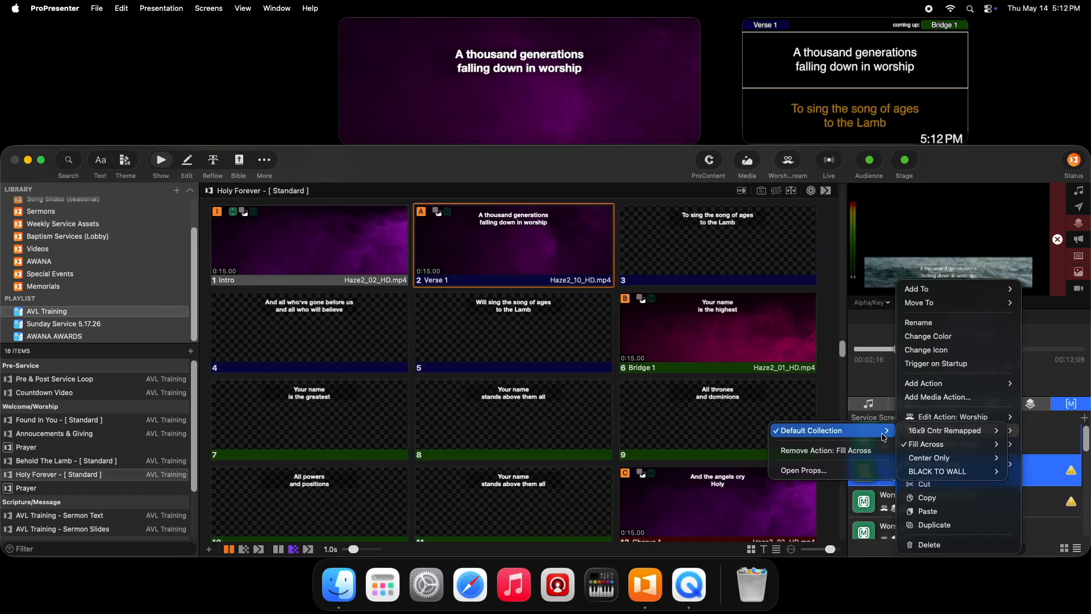
pyautogui.click(872, 384)
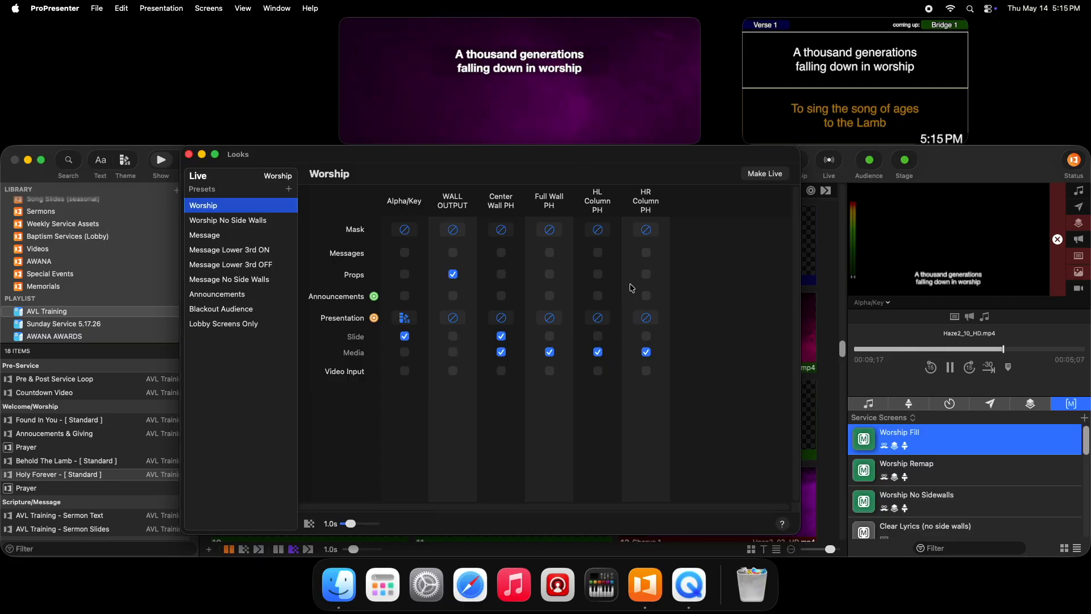
# Examine the layer assignments per screen in each audience look preset, from Worship No Side Walls through the Message looks to Lobby Screens Only.
pyautogui.click(227, 222)
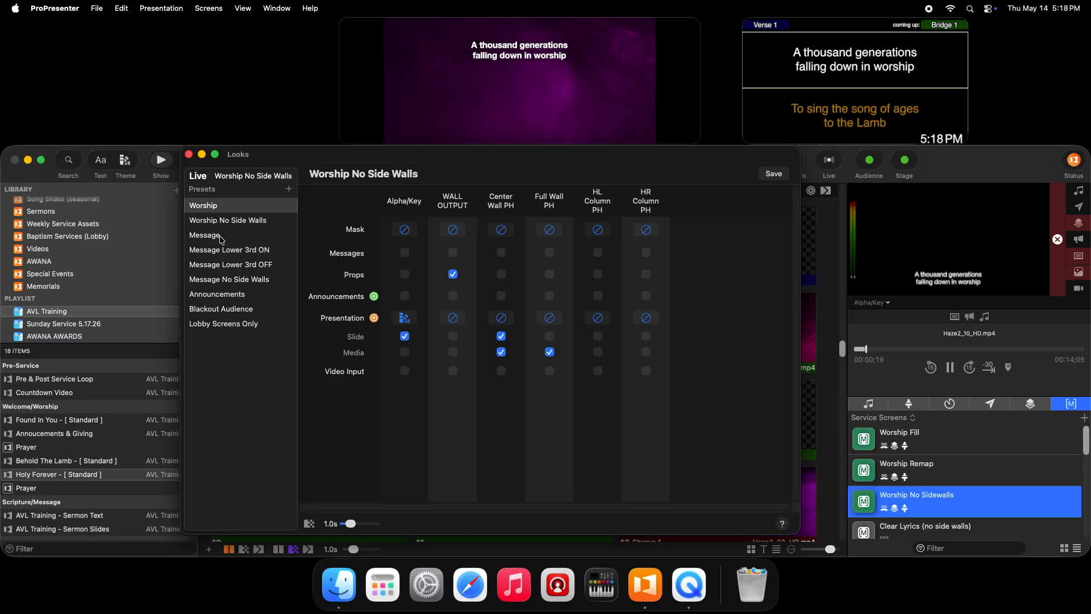
pyautogui.click(221, 240)
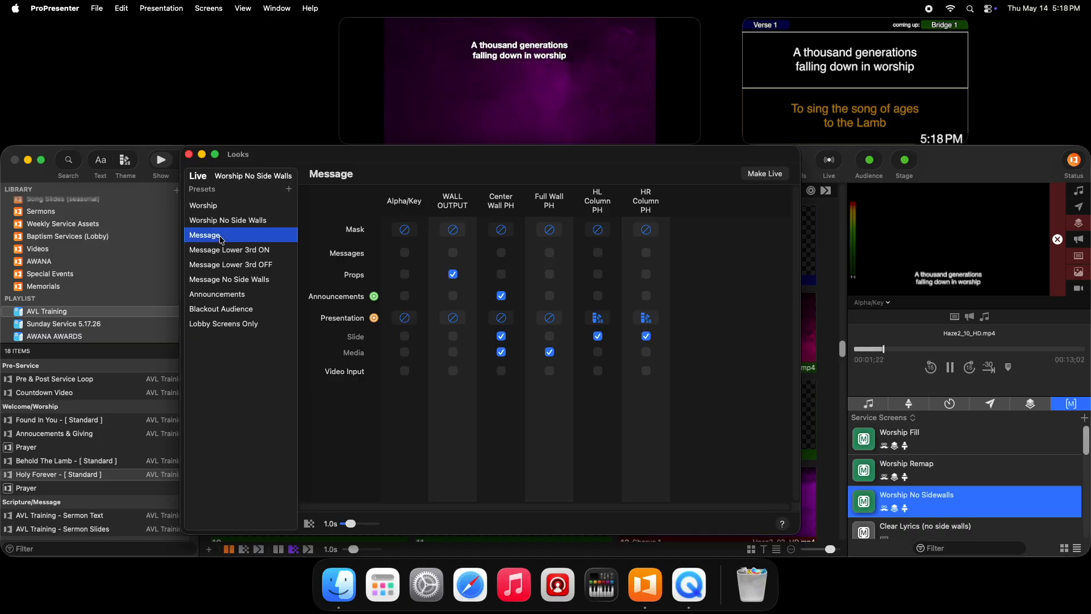
pyautogui.click(233, 254)
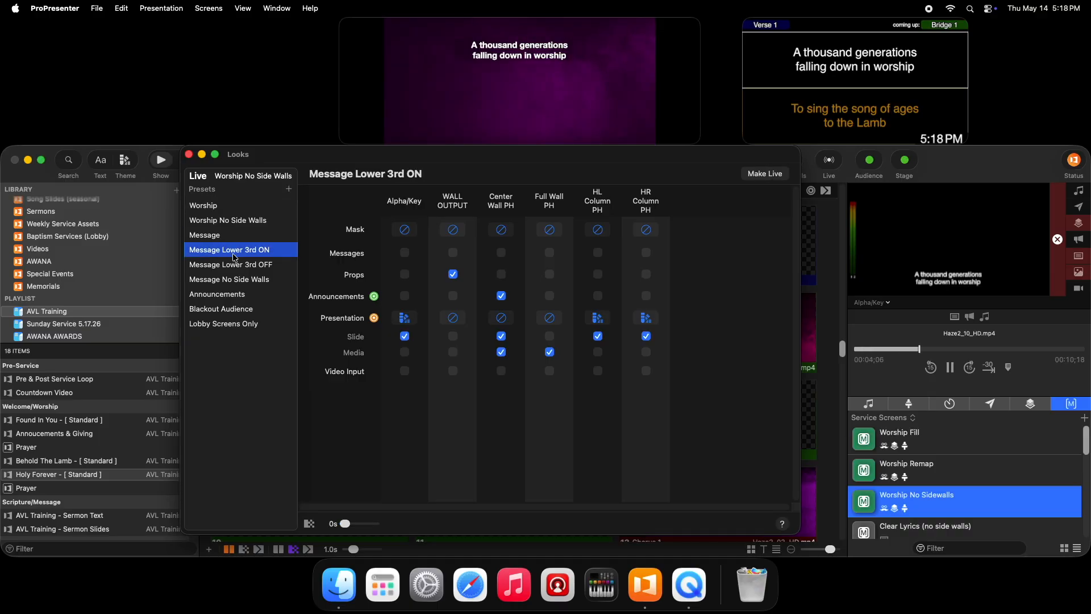
pyautogui.click(236, 264)
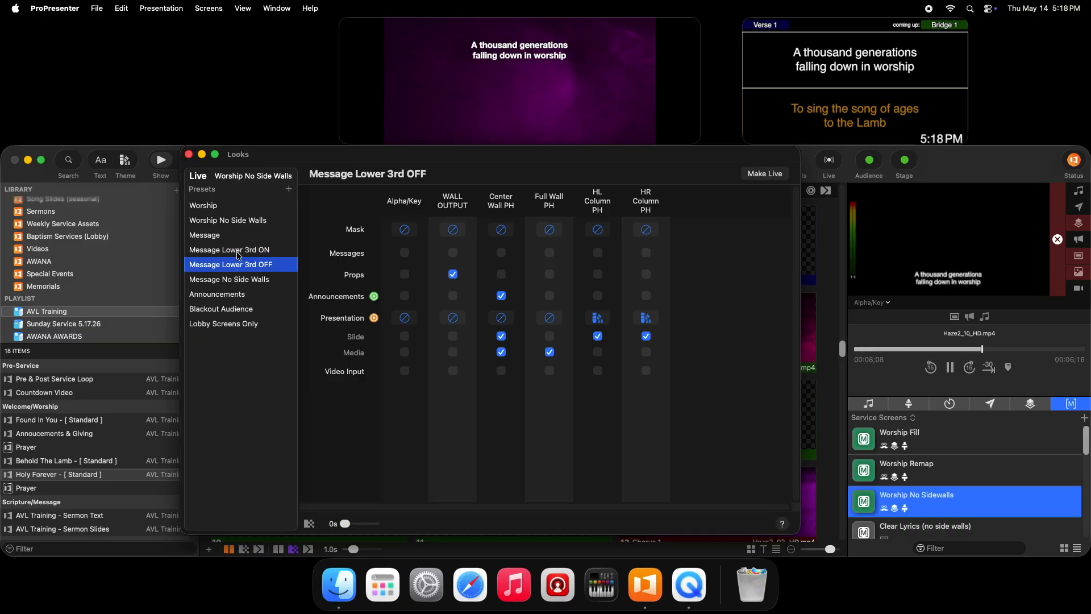
pyautogui.click(238, 283)
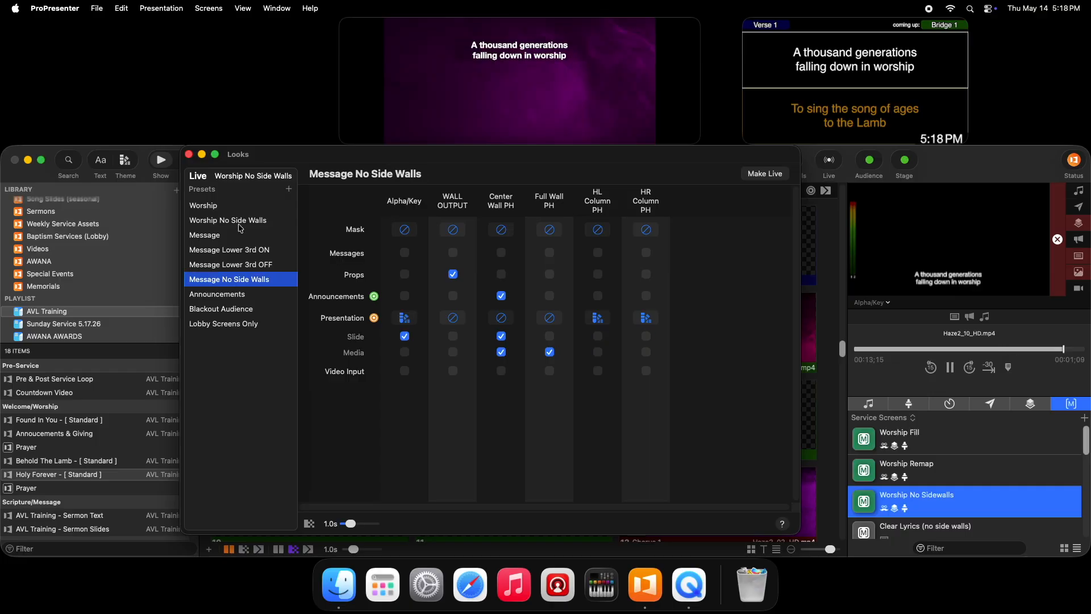
pyautogui.click(236, 293)
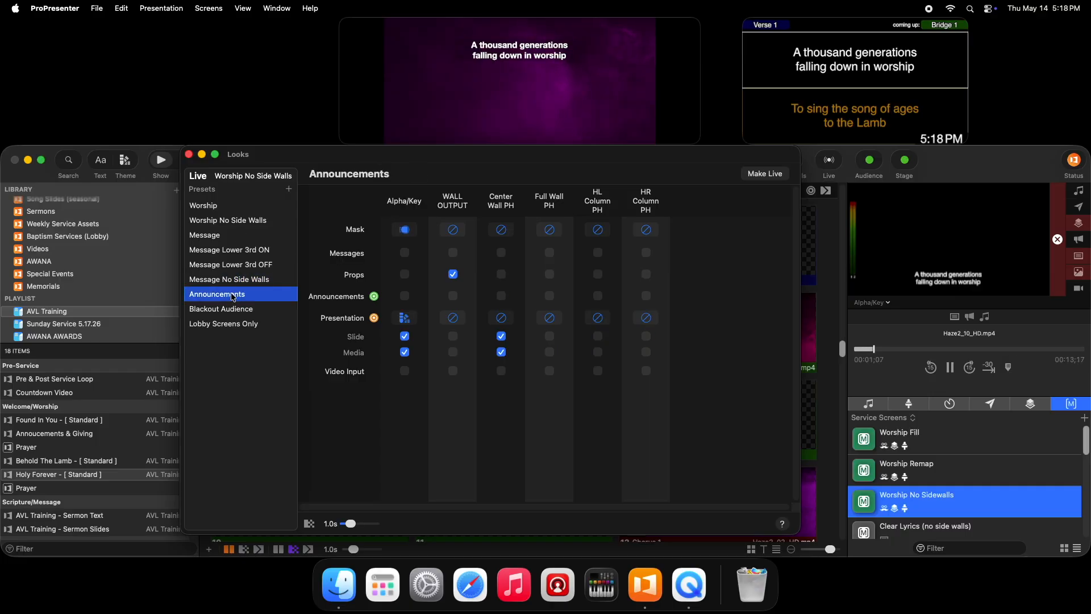
pyautogui.click(228, 309)
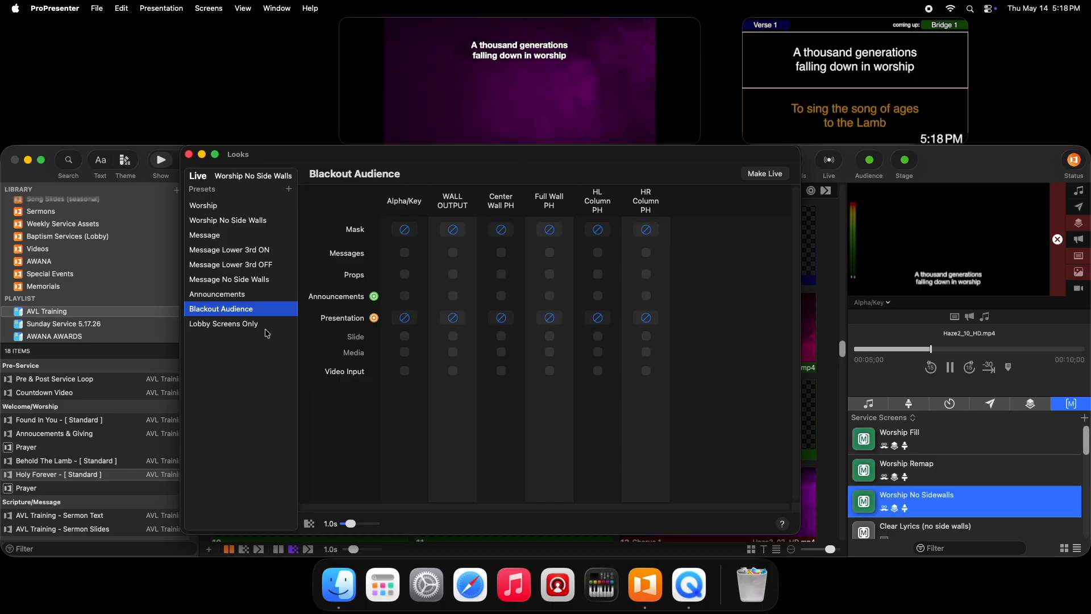
pyautogui.click(248, 325)
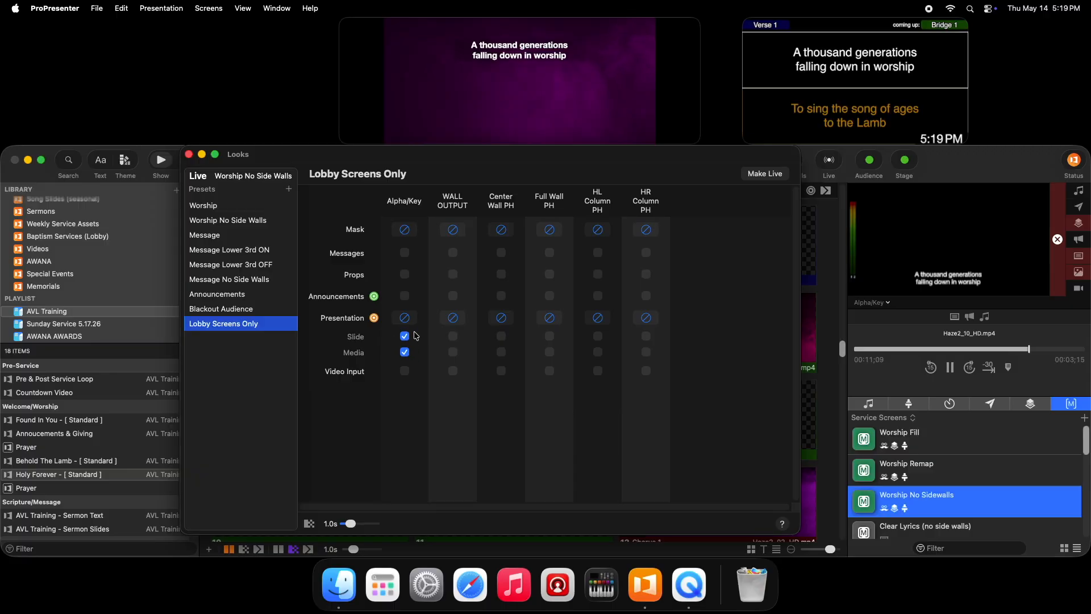
pyautogui.click(231, 220)
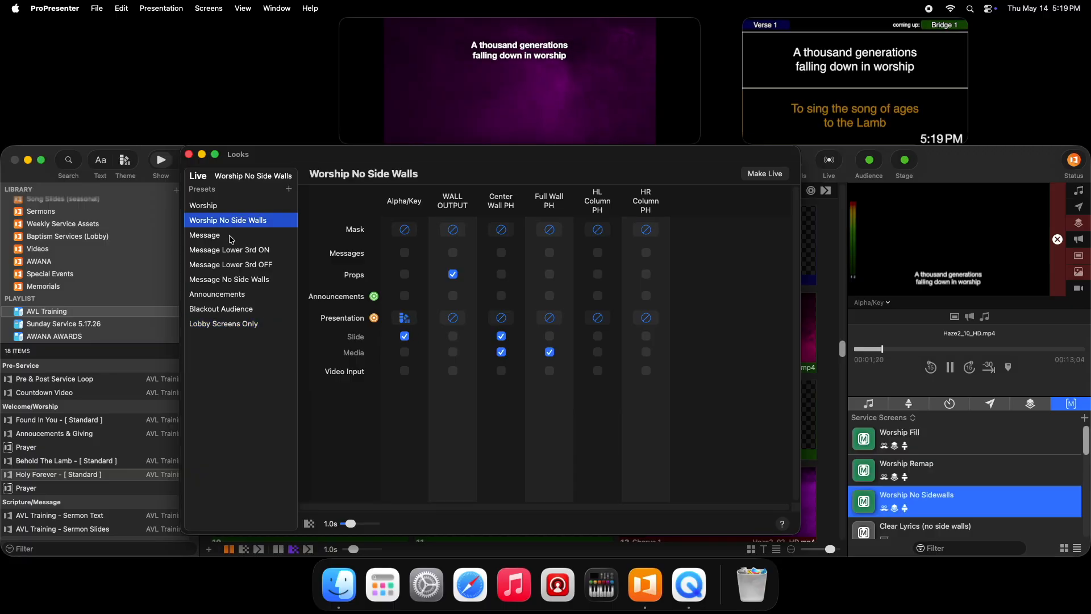
pyautogui.click(231, 237)
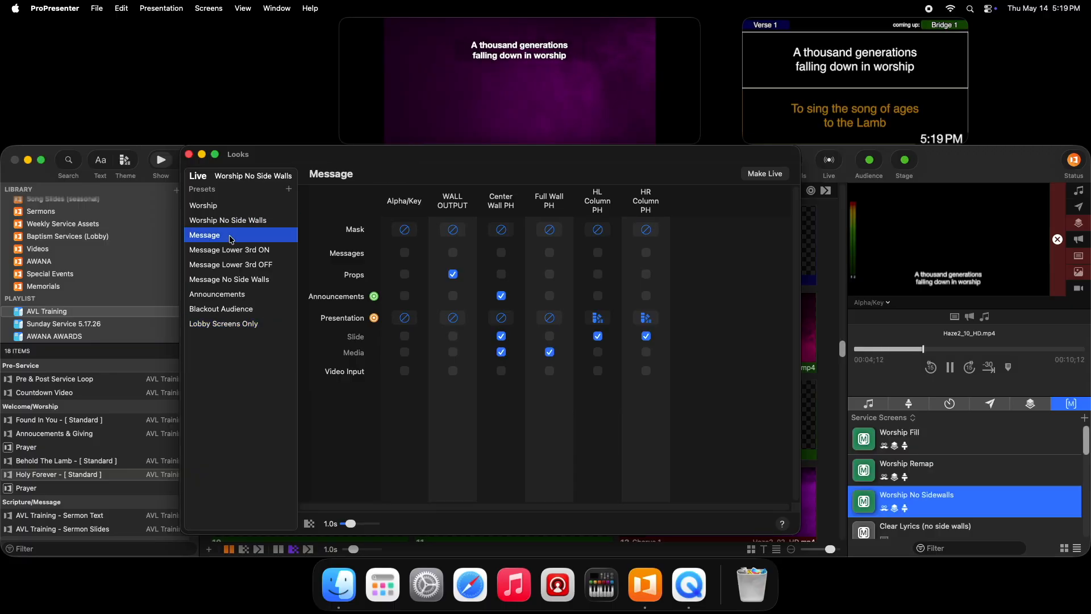